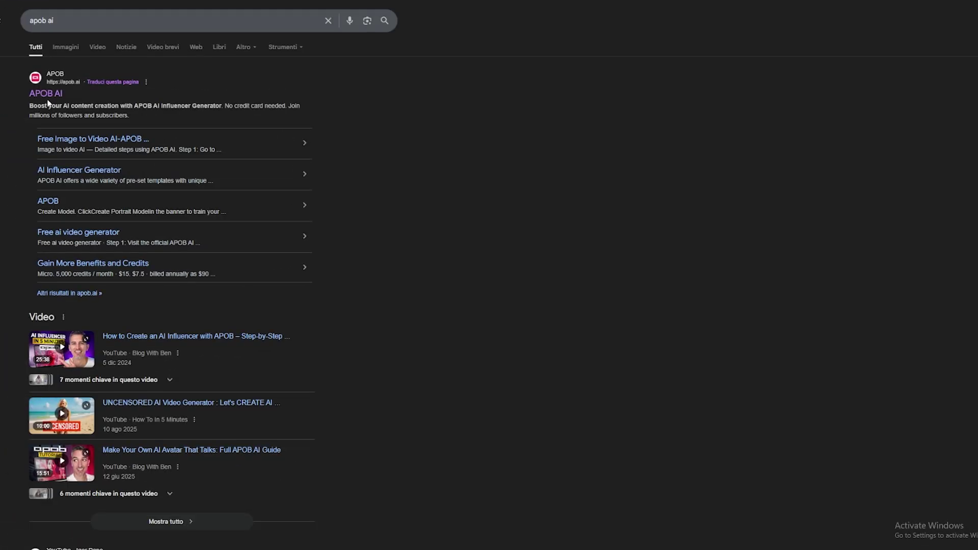
- Open the APOB AI website from the search results and scroll through its landing page
left_click(56, 98)
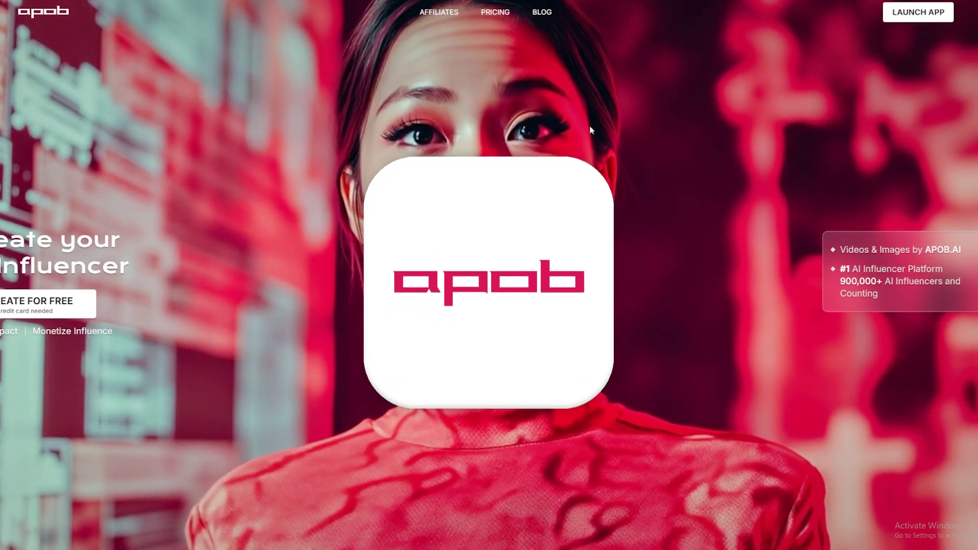
scroll(589, 126, "down", 4)
scroll(586, 131, "down", 6)
scroll(829, 177, "down", 1)
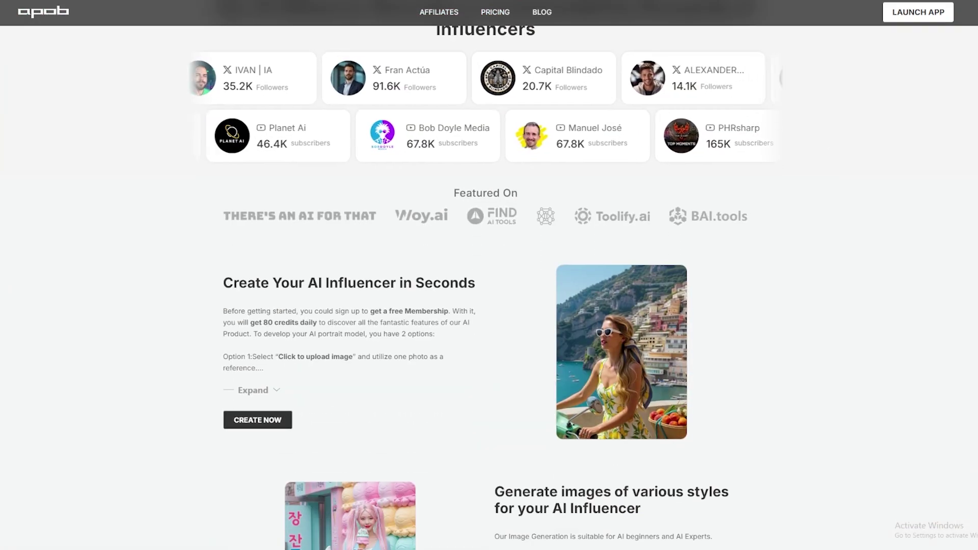
scroll(489, 285, "down", 3)
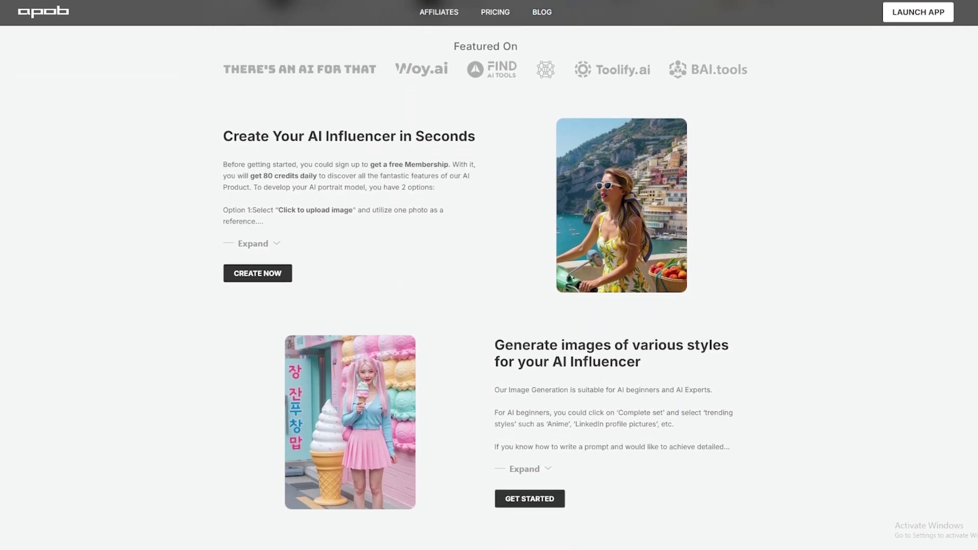
scroll(489, 285, "down", 1)
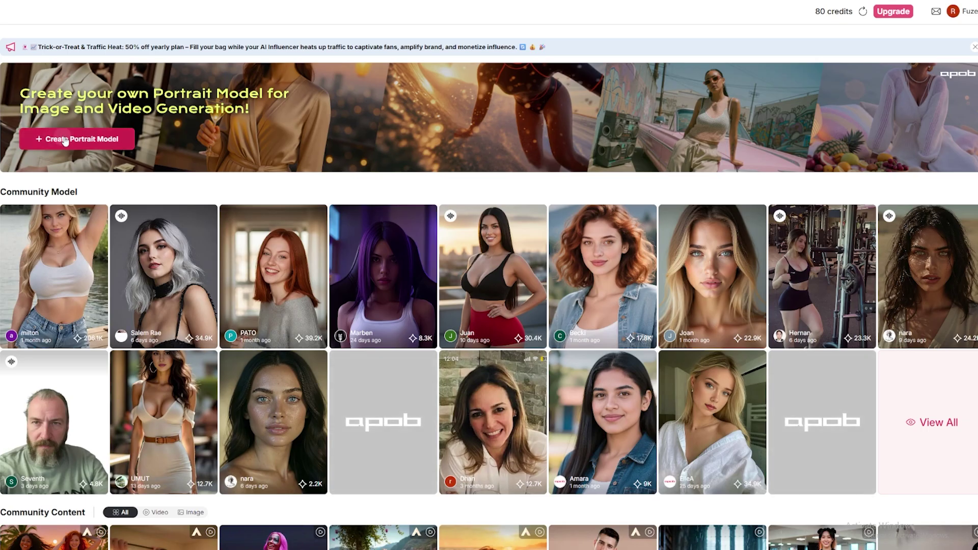
- Start a Create Model: Portrait page, dismiss the upload tip, and launch the AI influencer generator
left_click(66, 141)
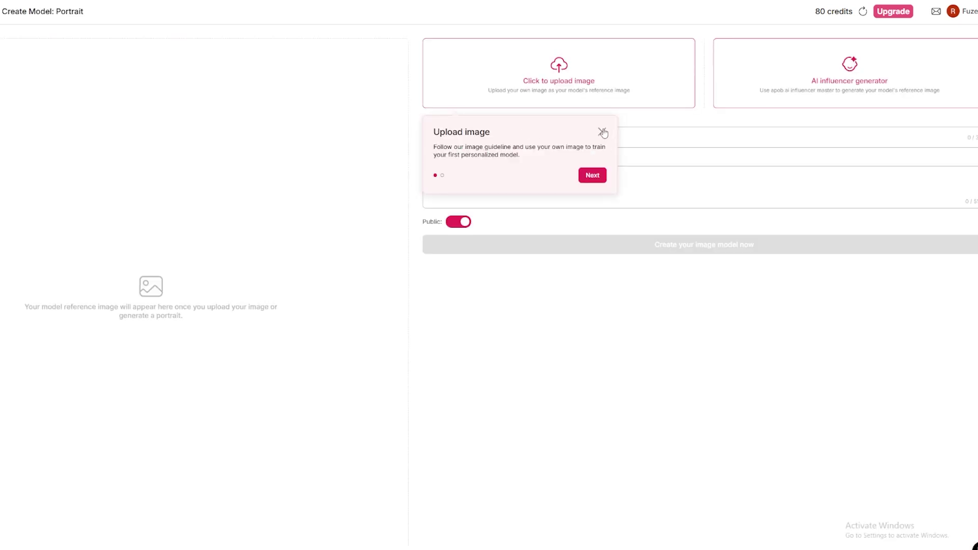
left_click(603, 132)
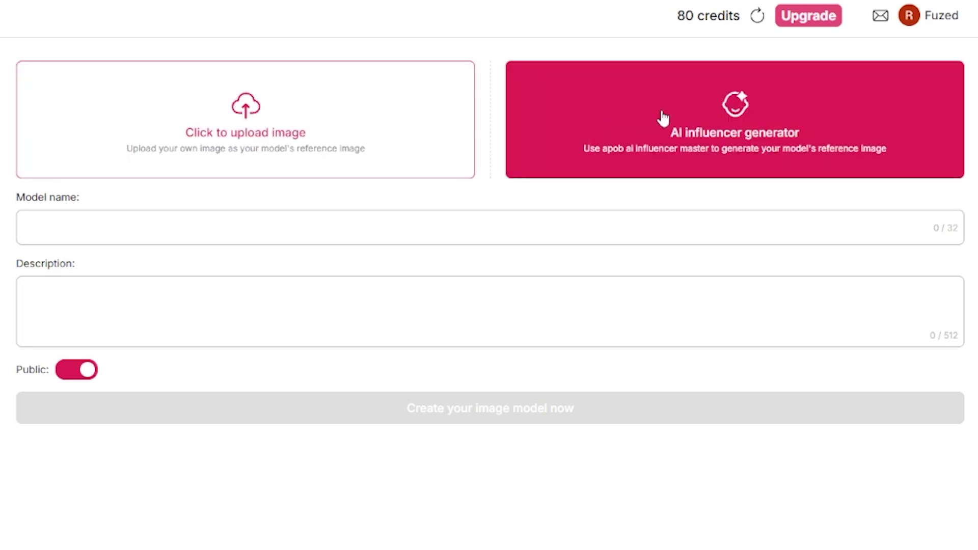
left_click(740, 108)
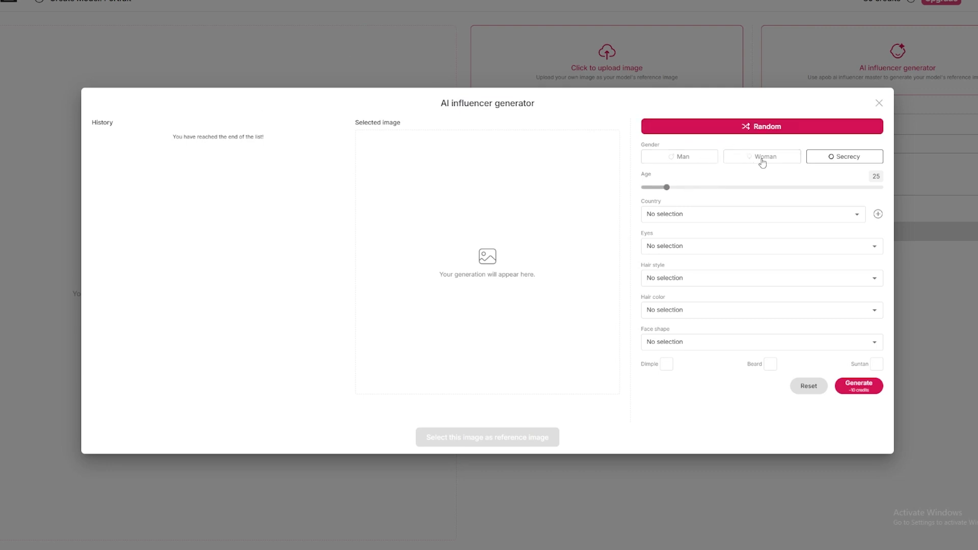
- Set the influencer to a Russian woman with green eyes
left_click(742, 157)
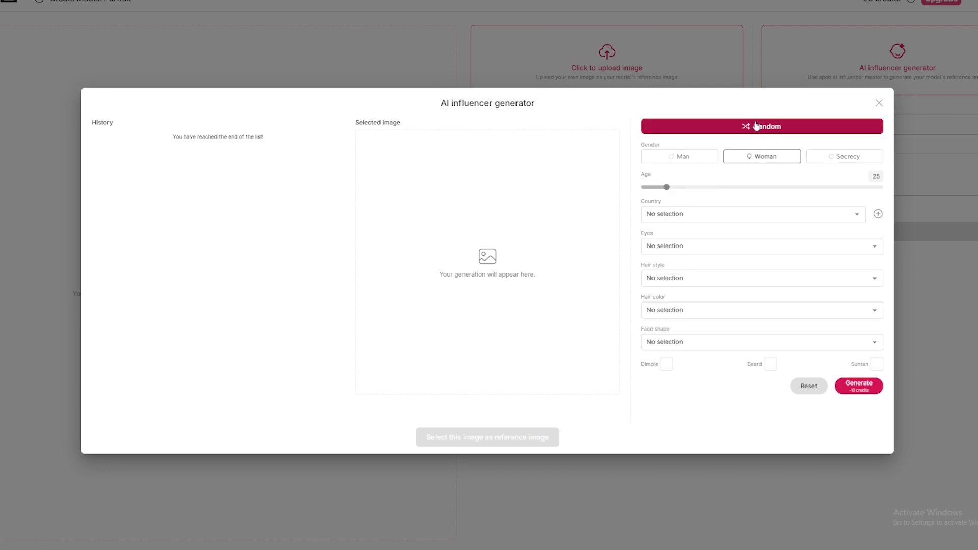
left_click(698, 215)
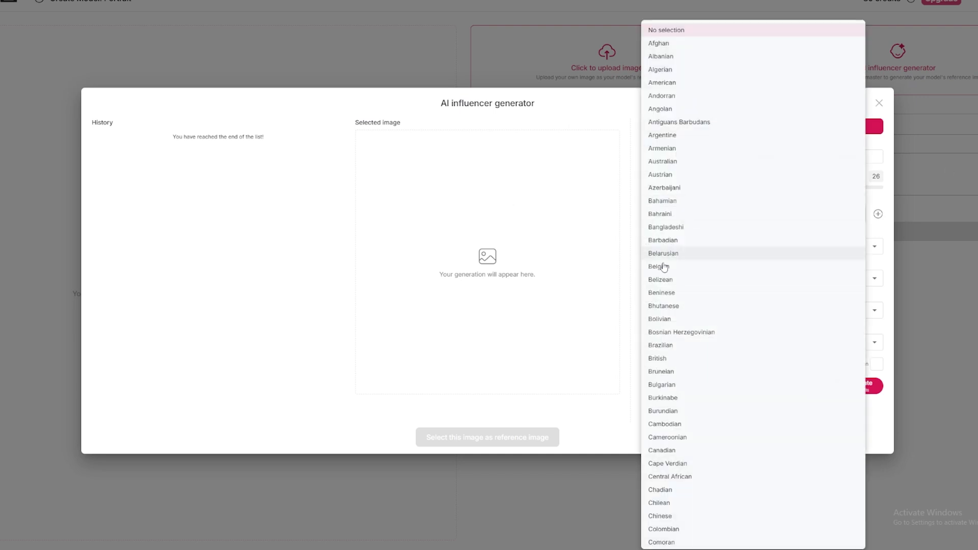
scroll(673, 287, "down", 20)
left_click(677, 295)
left_click(698, 247)
left_click(677, 341)
- Give her a blonde wavy bob hairstyle and an oval face shape
left_click(699, 283)
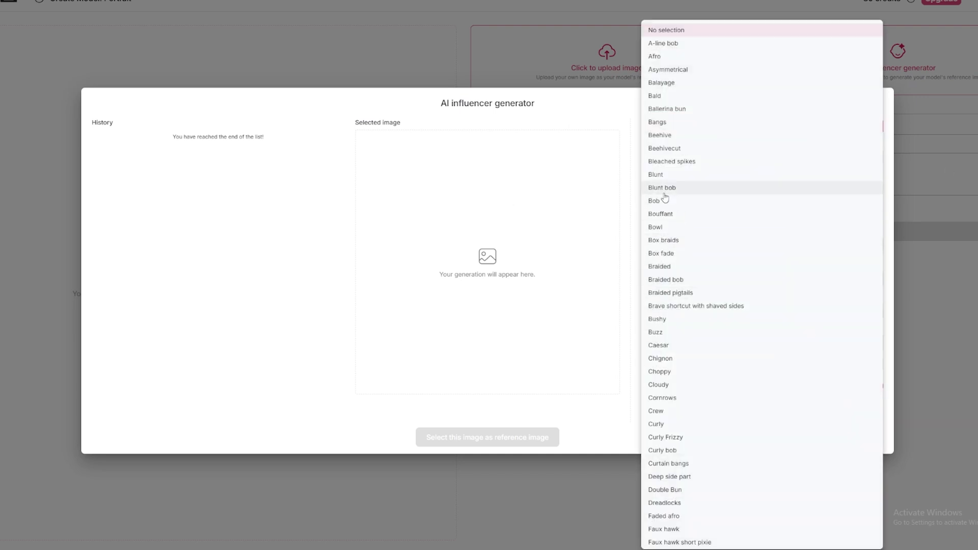
scroll(658, 282, "down", 15)
scroll(658, 280, "down", 5)
left_click(679, 526)
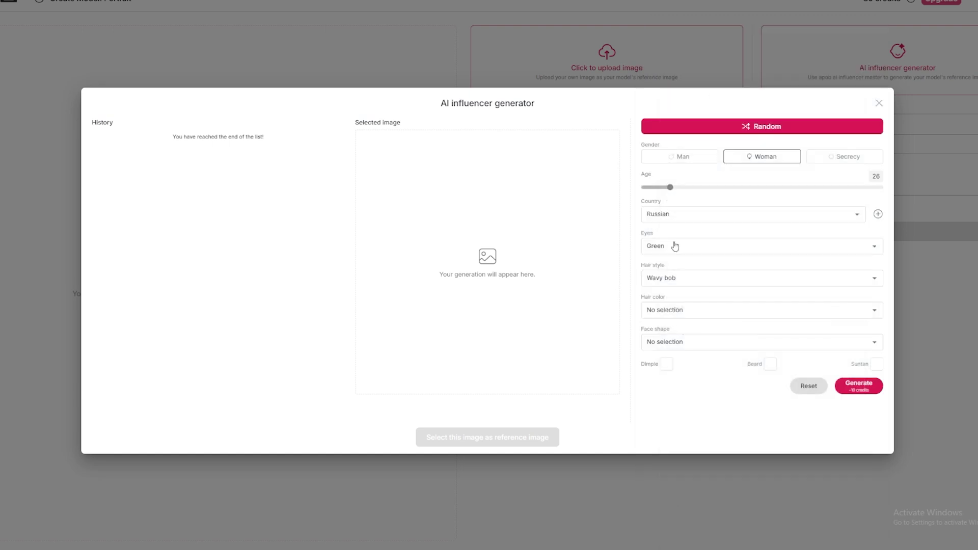
left_click(681, 311)
left_click(683, 306)
left_click(686, 342)
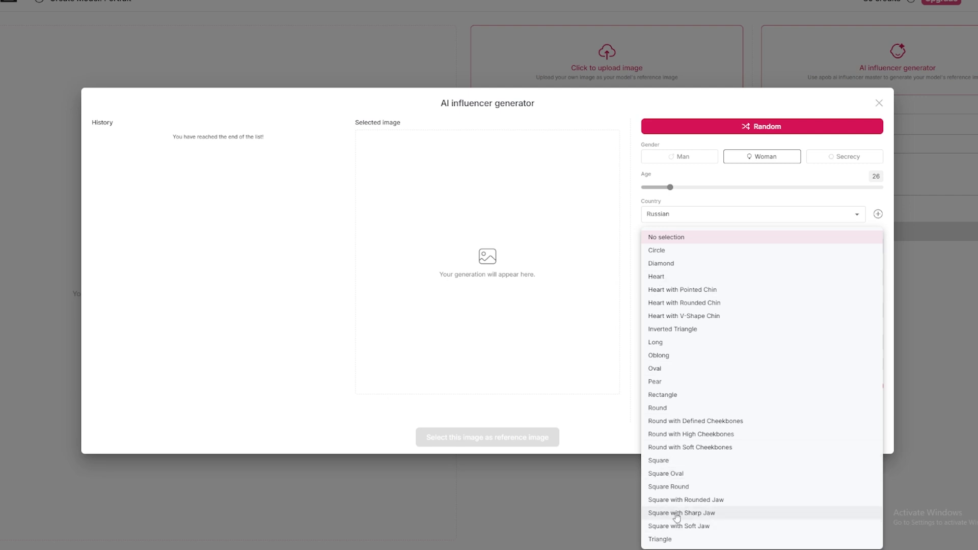
left_click(659, 369)
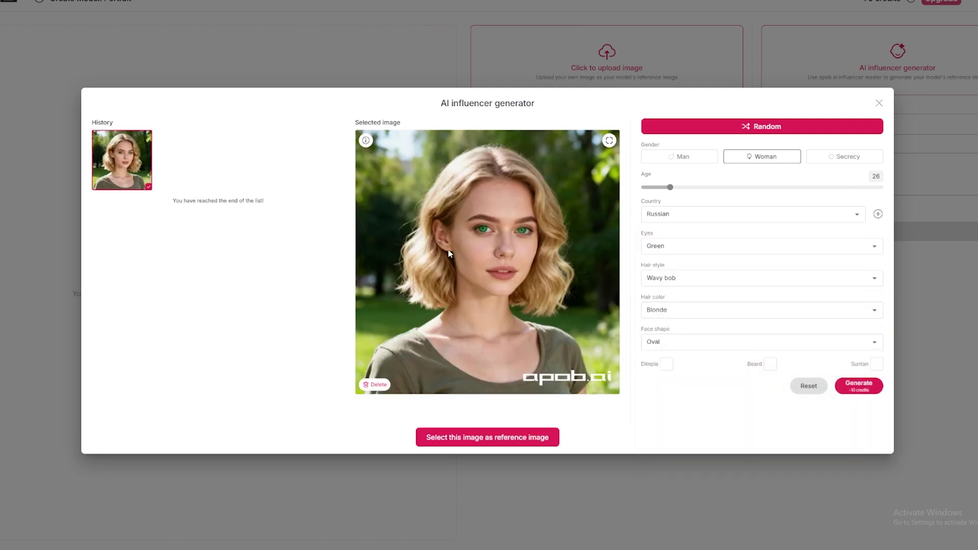
- View the beach-at-sunset portrait full size, then dismiss the browser's image menu
left_click(609, 141)
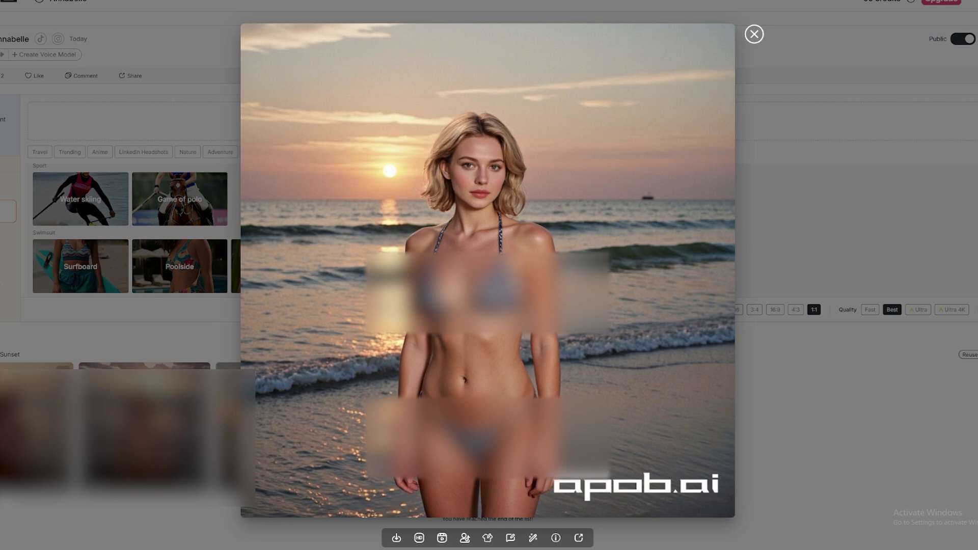
right_click(516, 285)
left_click(633, 132)
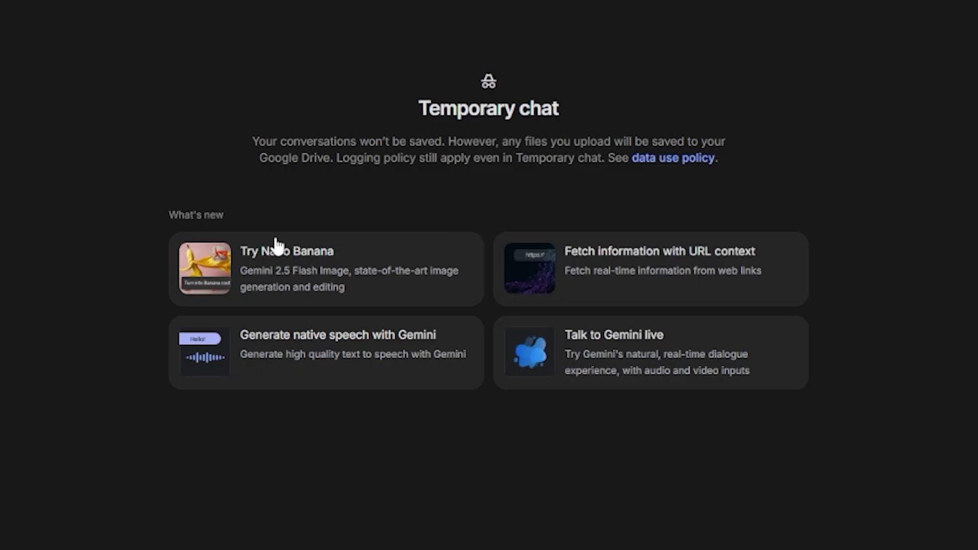
- Start a Nano Banana chat, clear the sample prompt, and attach the influencer JPG from Downloads
left_click(236, 255)
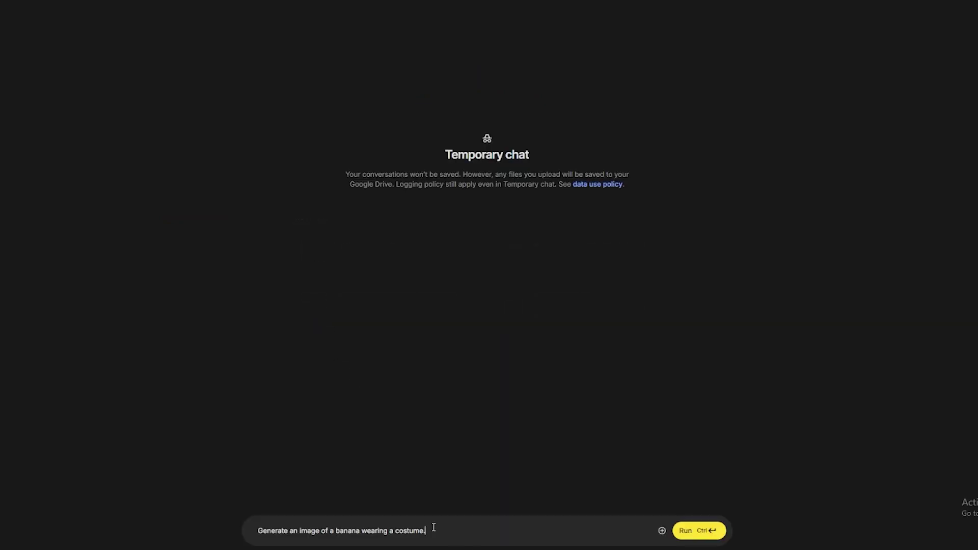
key("ctrl+a")
key("BackSpace")
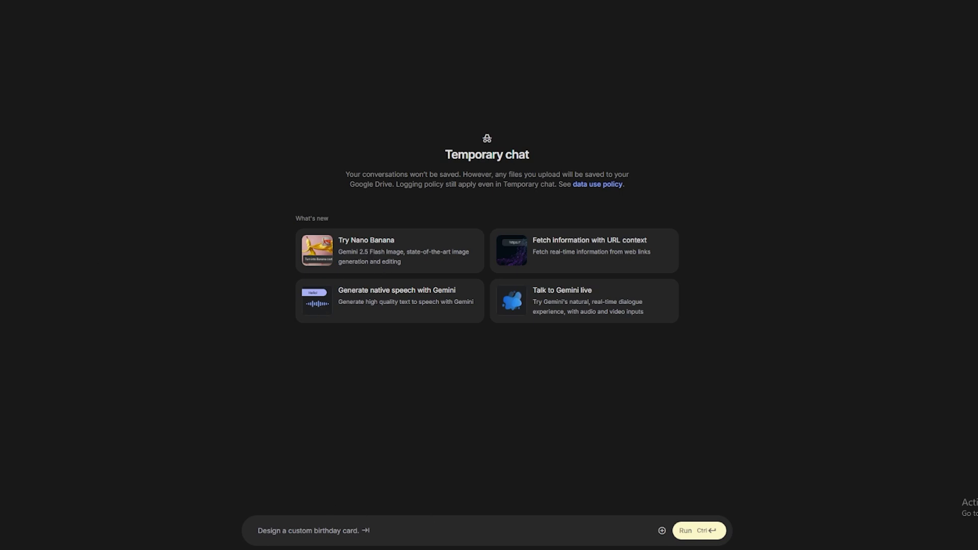
left_click(474, 504)
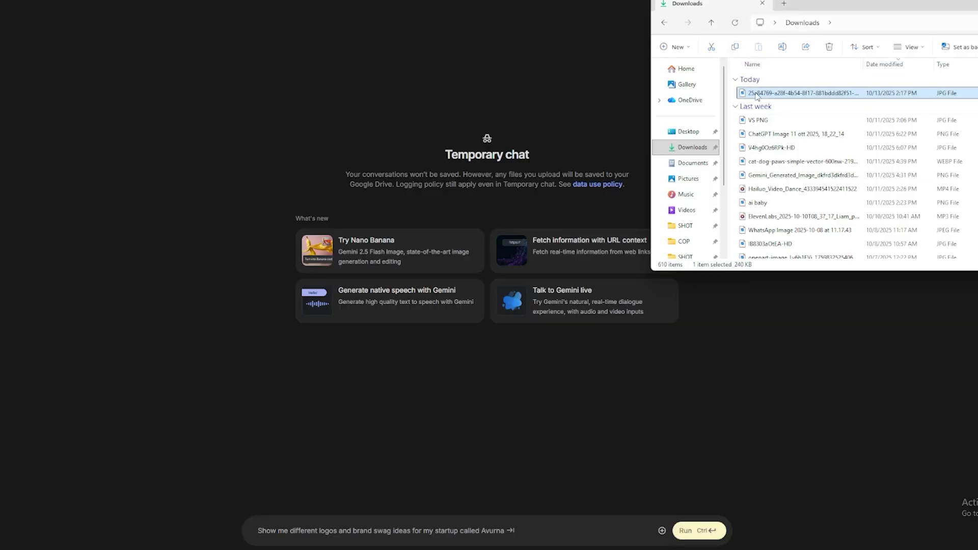
left_click_drag(756, 95, 285, 525)
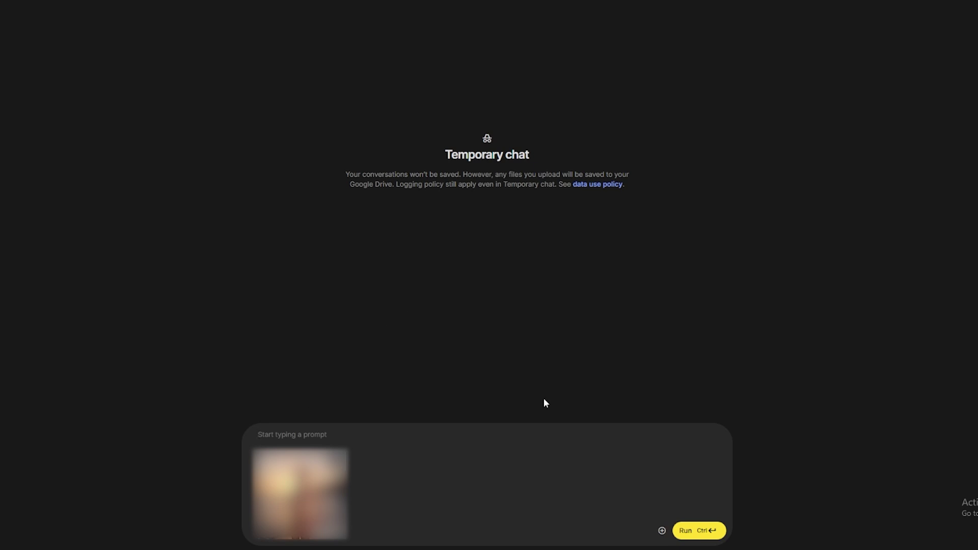
- Attach the blue wetsuit photo and write a prompt dressing the image 1 model in image 2's outfit
key("alt+Tab")
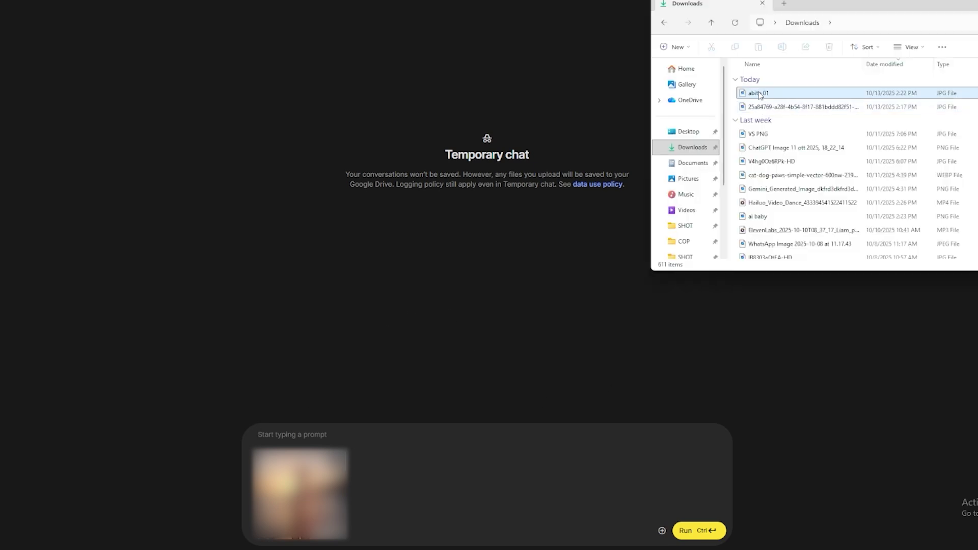
left_click_drag(754, 92, 367, 504)
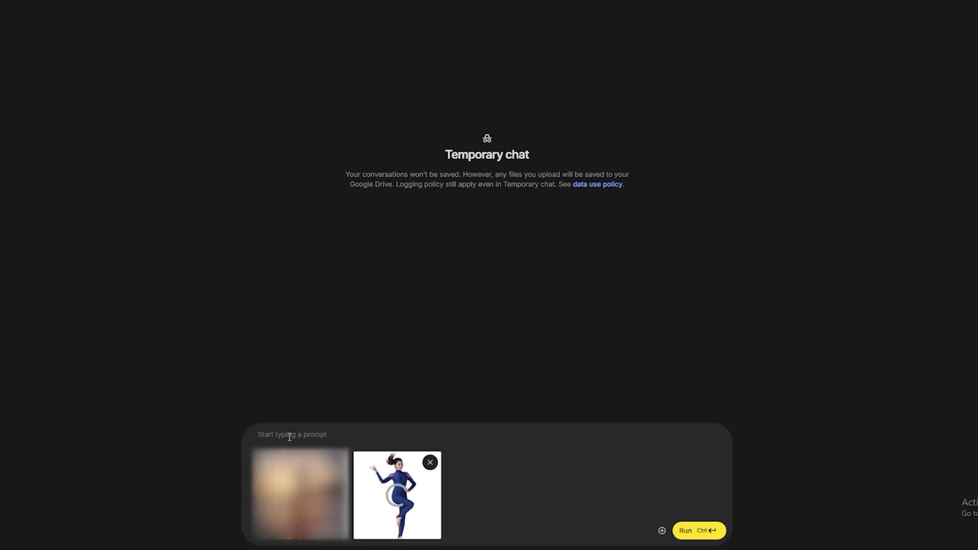
type("Change my model's outfit.")
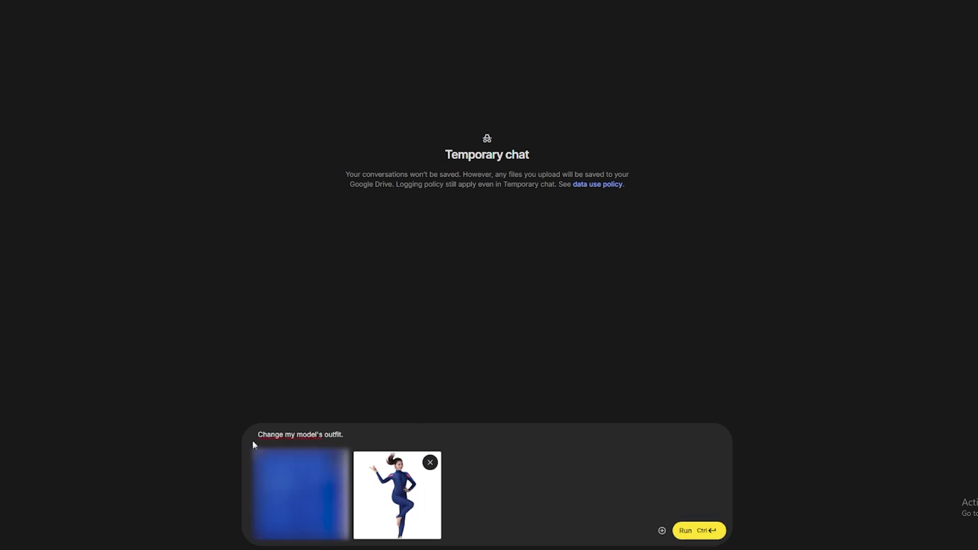
key("ctrl+a")
type("Change the dress of my model in image 1 and in 2 you will find the dress to take.")
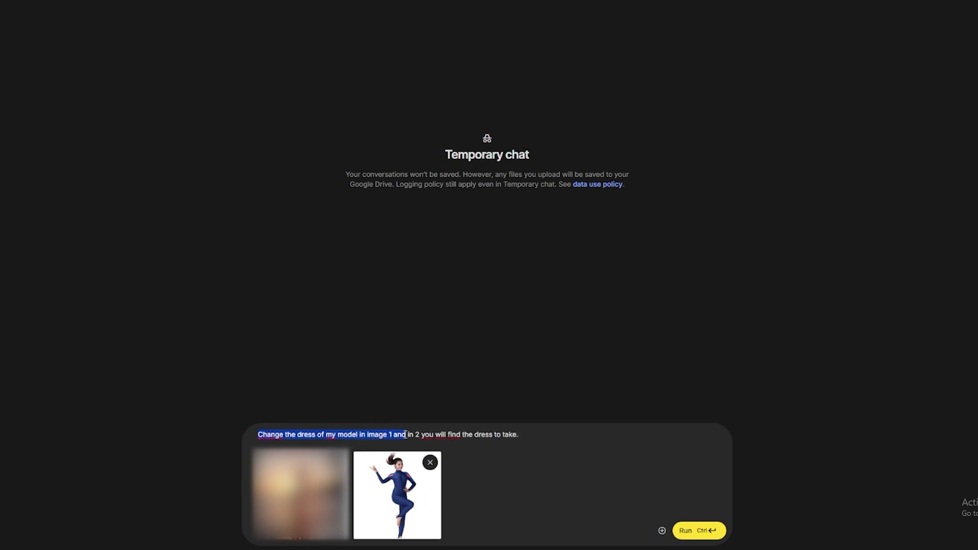
left_click(536, 437)
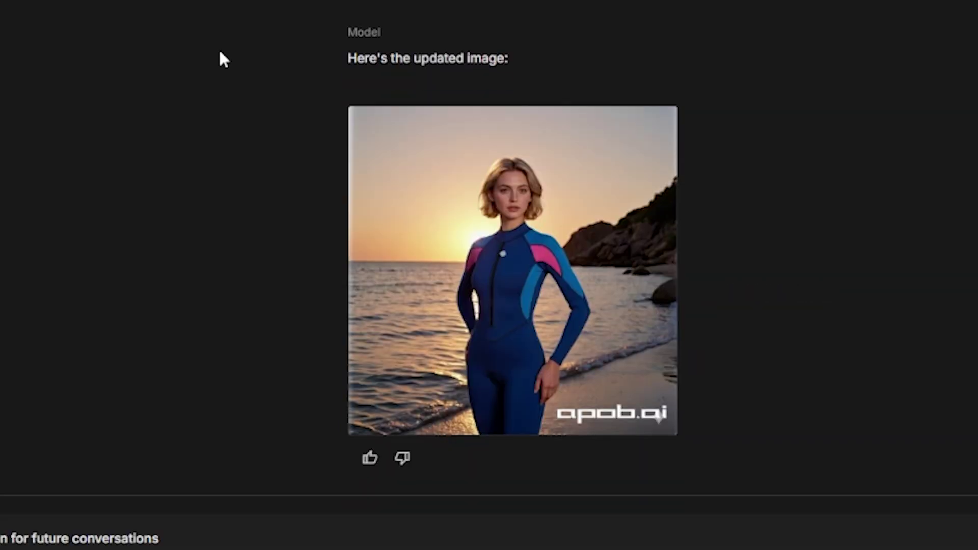
mouse_move(595, 235)
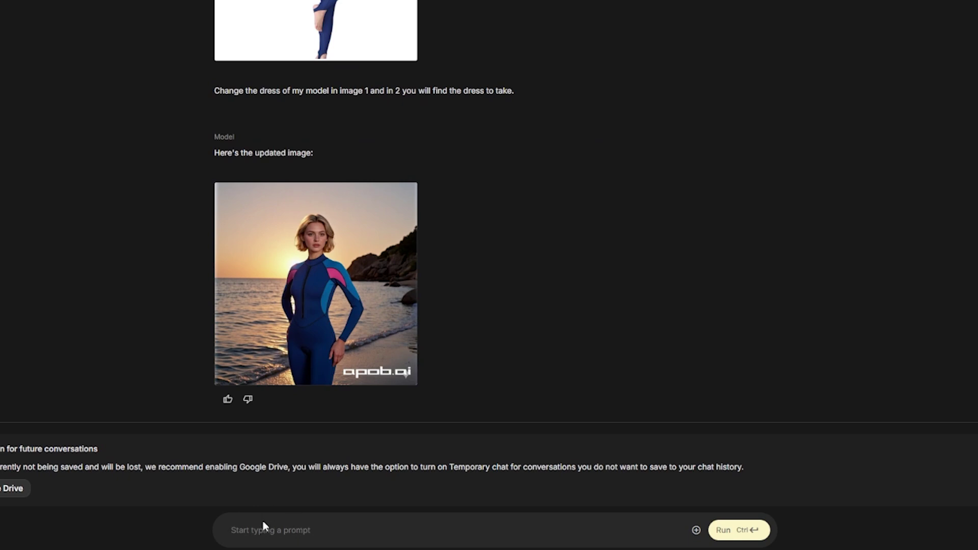
- Generate the woman reading with coffee in a bright library and inspect it full size, zooming in and out
type("A young woman sits in a bright, modern library, surrounded by light-wood shelves and colorful books. She holds a steaming cup of coffee in her hands as she reads, natural light filtering through the large windows creating a calm and inspiring atmosphere.")
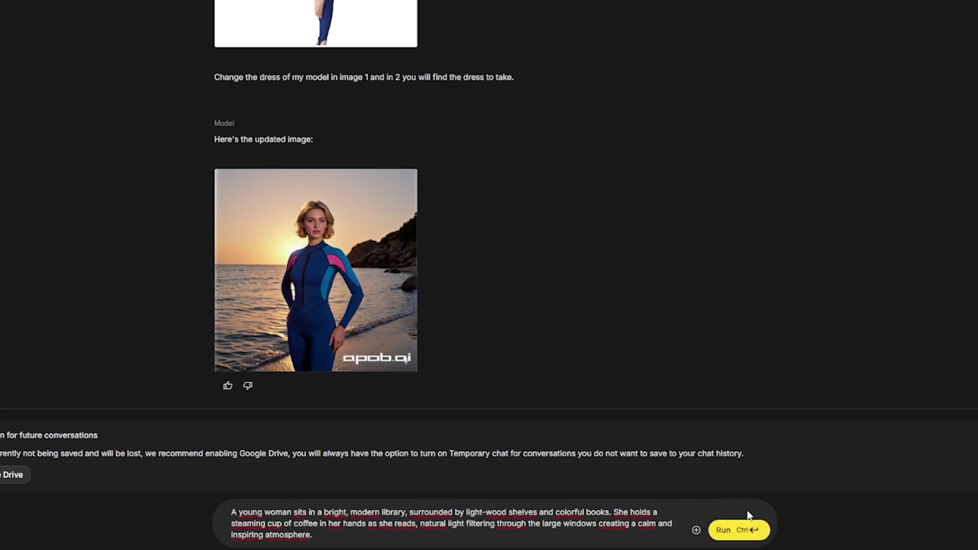
left_click(742, 531)
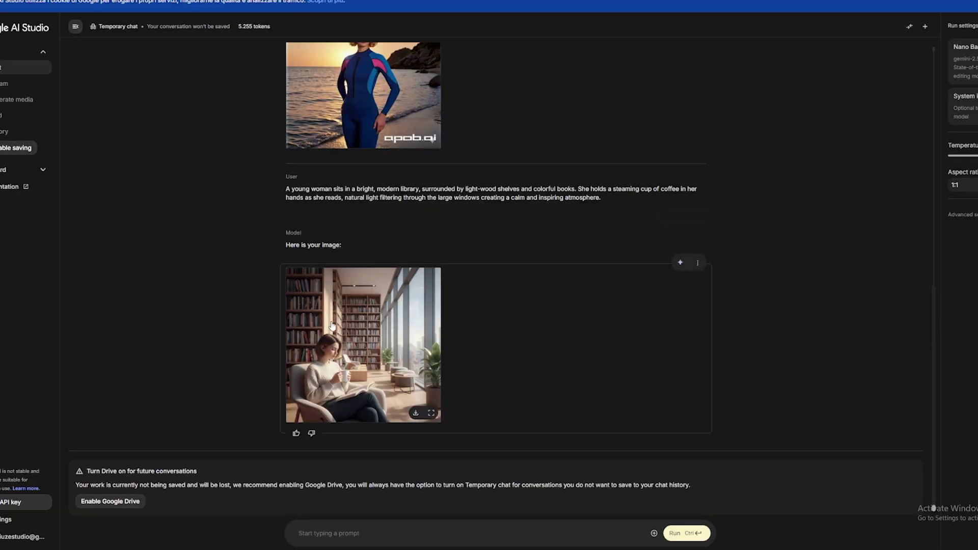
left_click(431, 412)
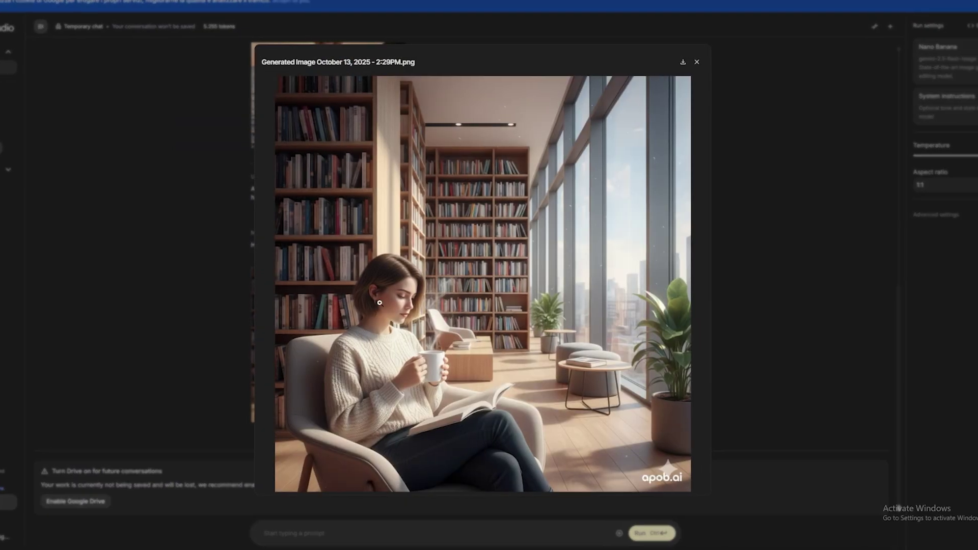
left_click(384, 336)
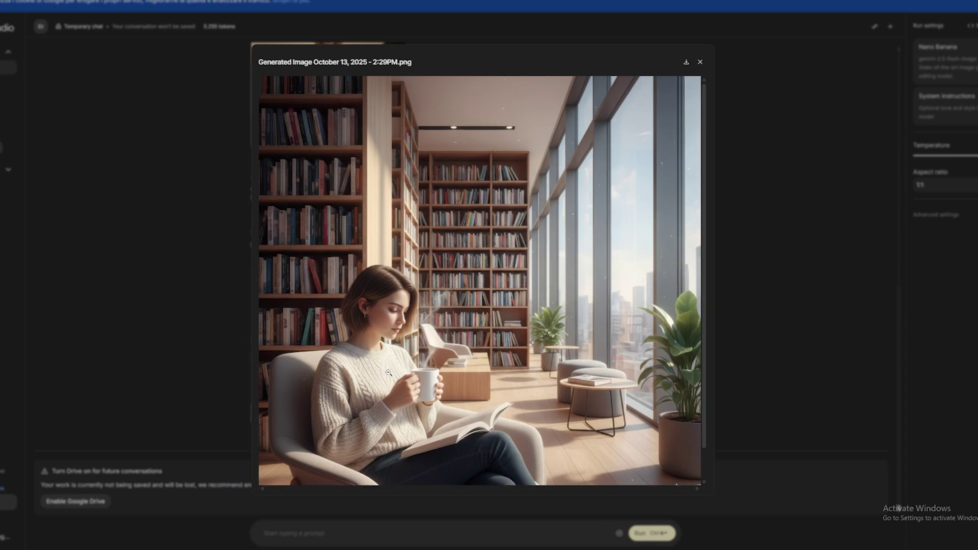
left_click(390, 370)
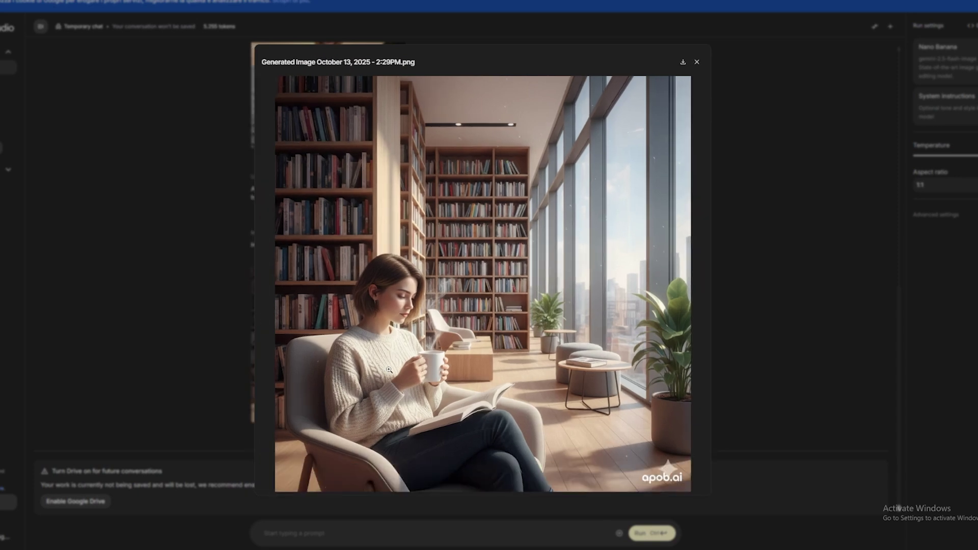
left_click(153, 208)
left_click(385, 358)
- Close the image viewer, search Google for 'hailuo ai', and open the Hailuo AI website
key("Escape")
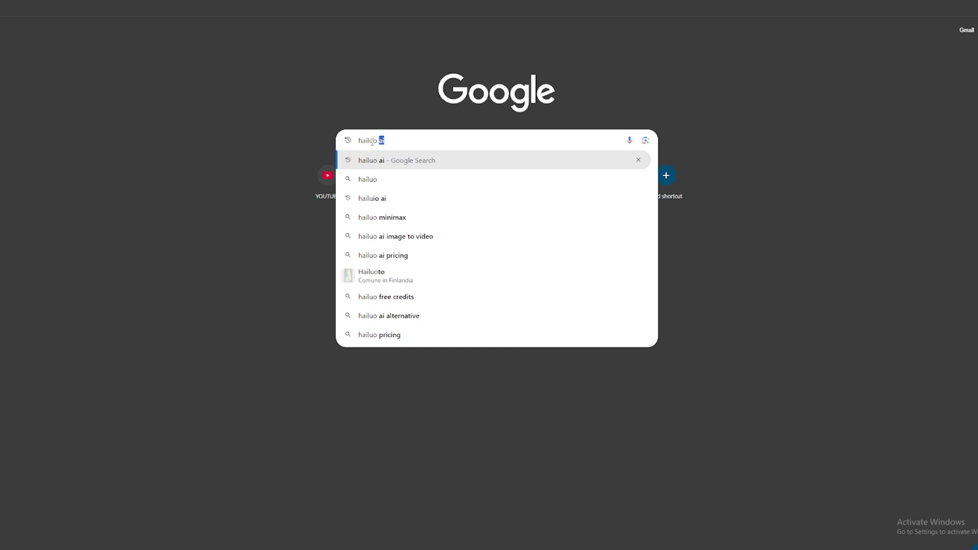
left_click(371, 158)
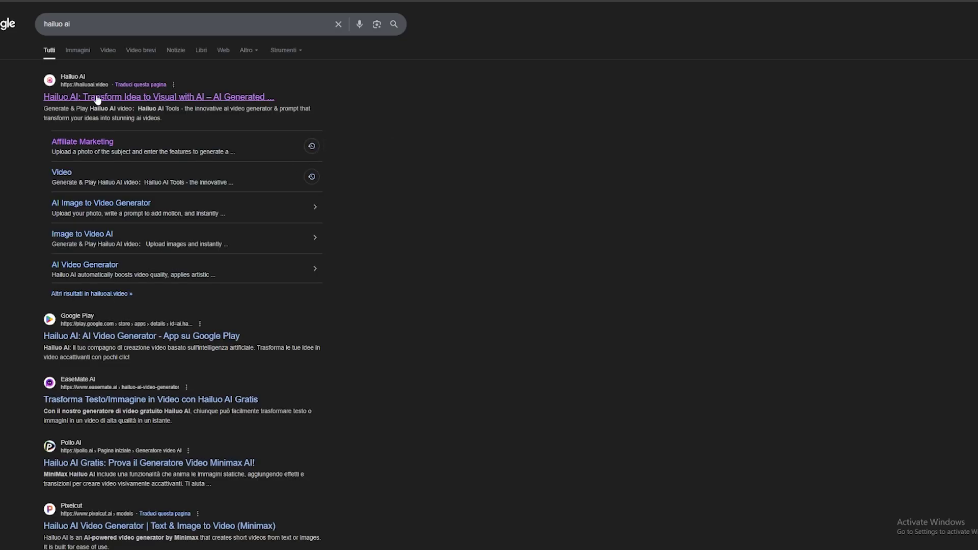
left_click(96, 95)
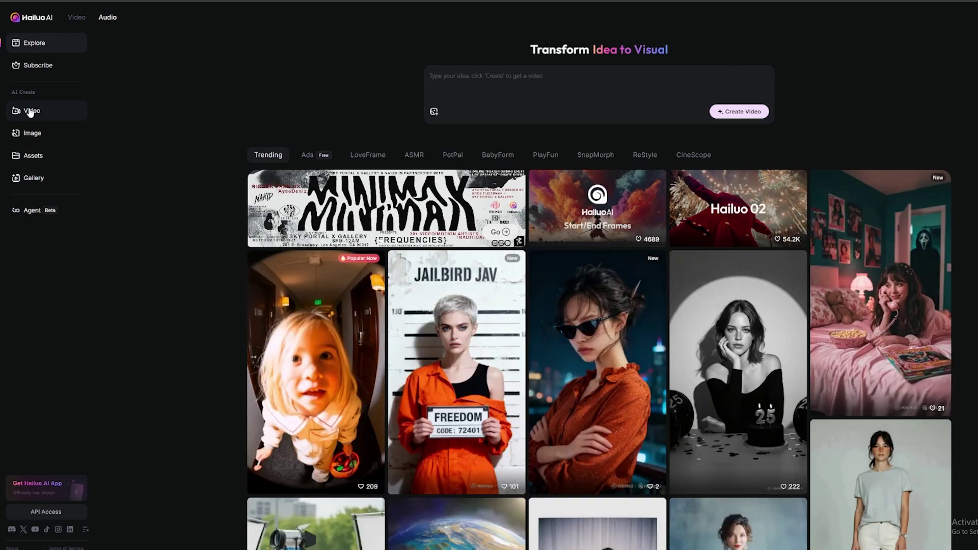
- On Hailuo AI's Video page, load the wetsuit beach image from Downloads as the start frame
left_click(30, 111)
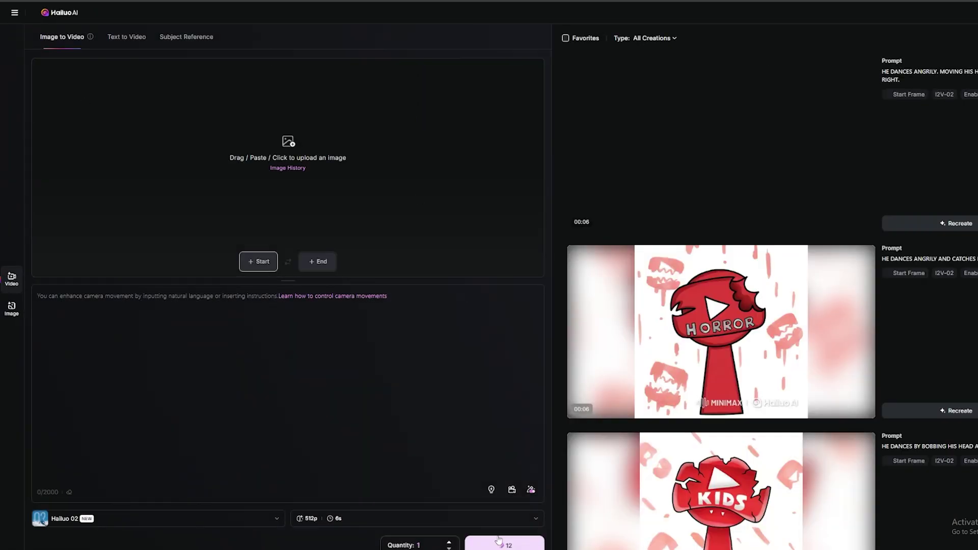
left_click(498, 540)
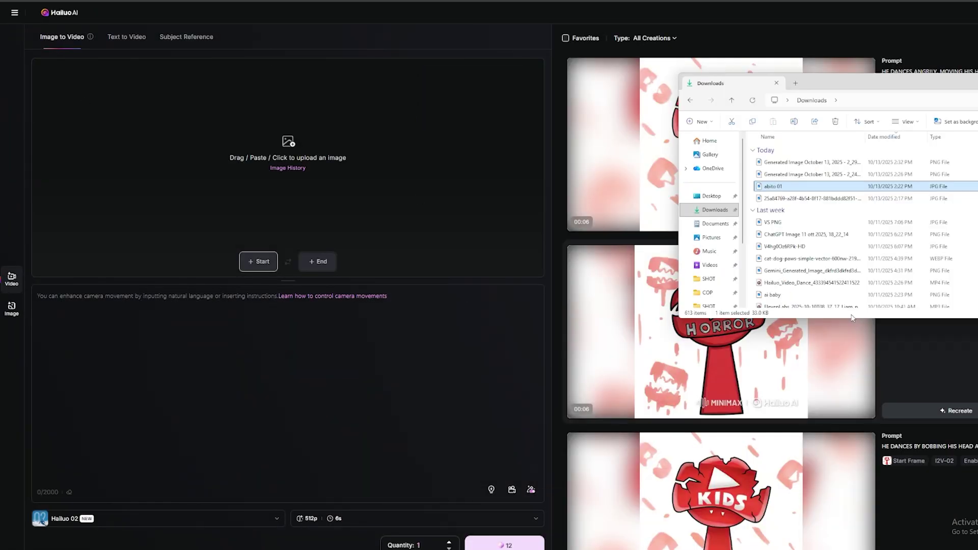
left_click_drag(791, 171, 153, 230)
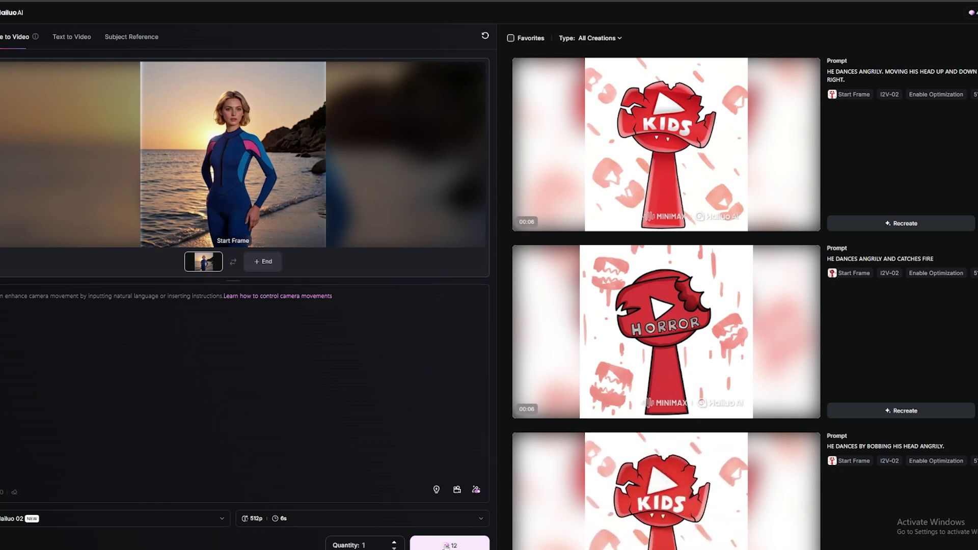
- Generate the 6-second clip from the wetsuit beach frame and play the finished video
left_click(446, 546)
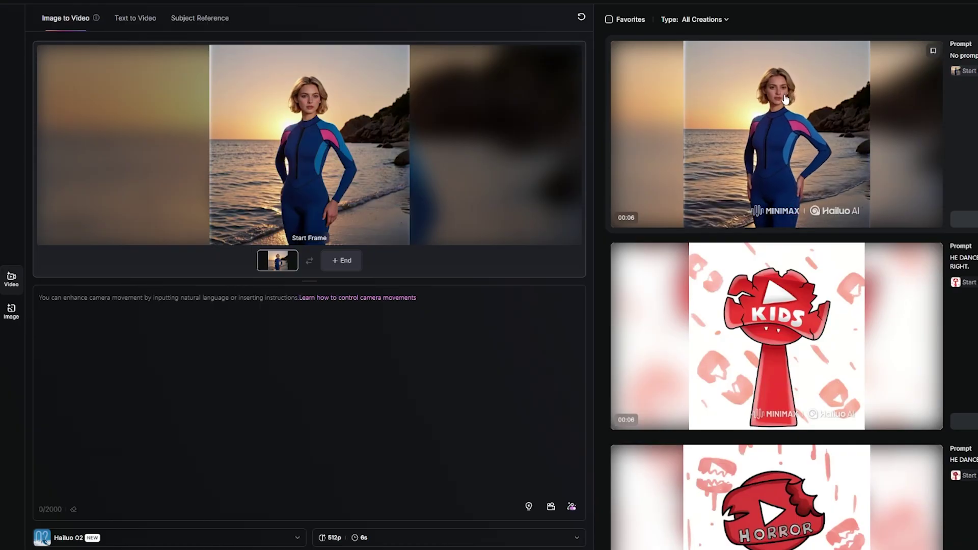
left_click(786, 100)
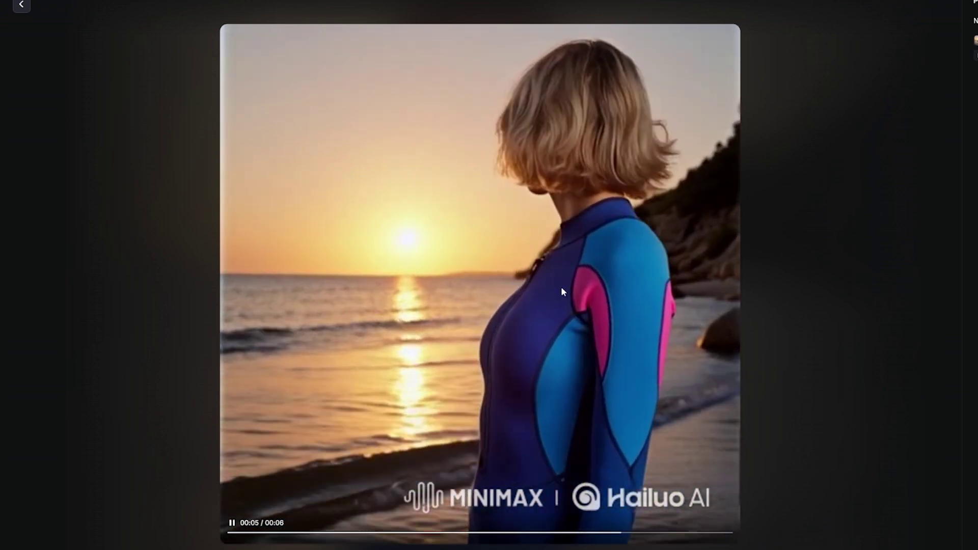
- Close the finished wetsuit clip and return to Hailuo AI's Explore gallery
left_click(216, 161)
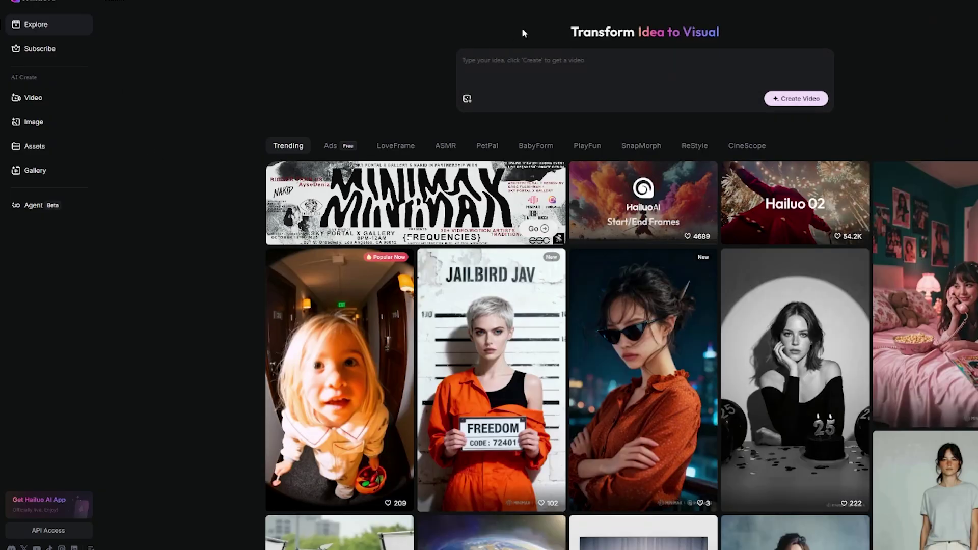